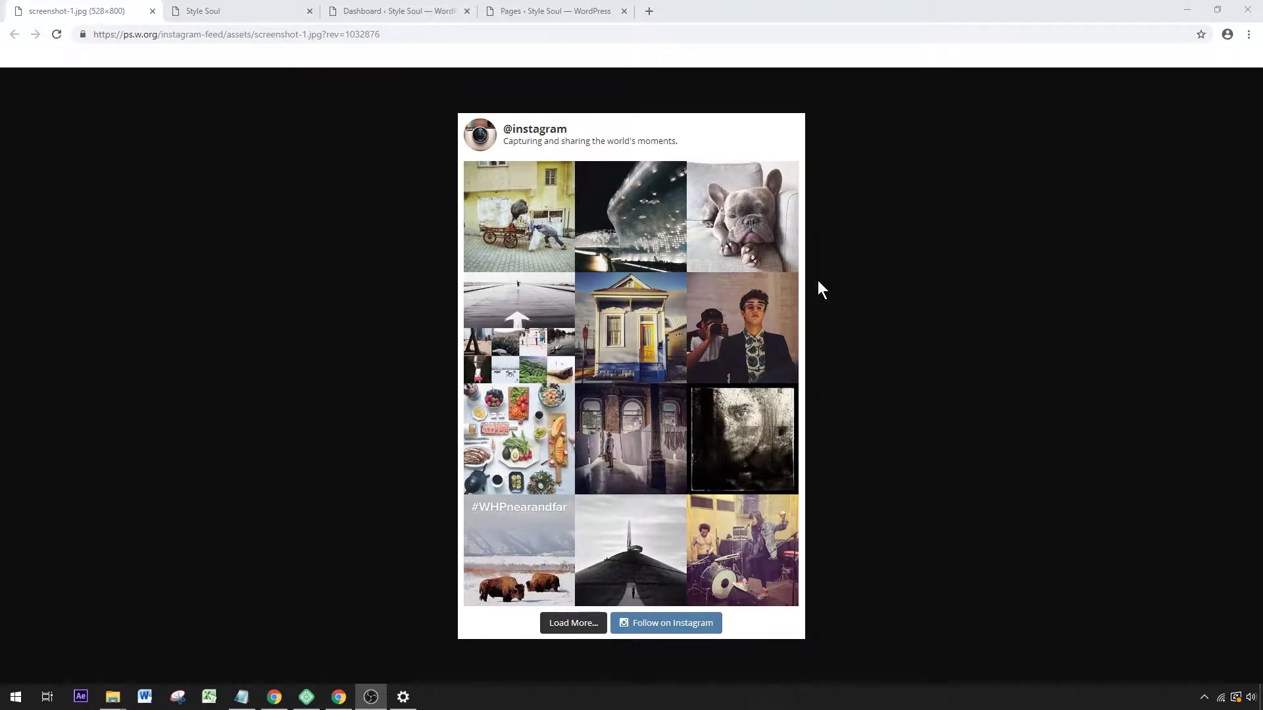
- Scroll through the live Style Soul homepage, then return to the WordPress admin dashboard
{"action": "left_click", "coordinate": [211, 12]}
{"action": "scroll", "coordinate": [938, 356], "scroll_direction": "up", "scroll_amount": 3}
{"action": "scroll", "coordinate": [938, 358], "scroll_direction": "down", "scroll_amount": 2}
{"action": "scroll", "coordinate": [938, 358], "scroll_direction": "up", "scroll_amount": 6}
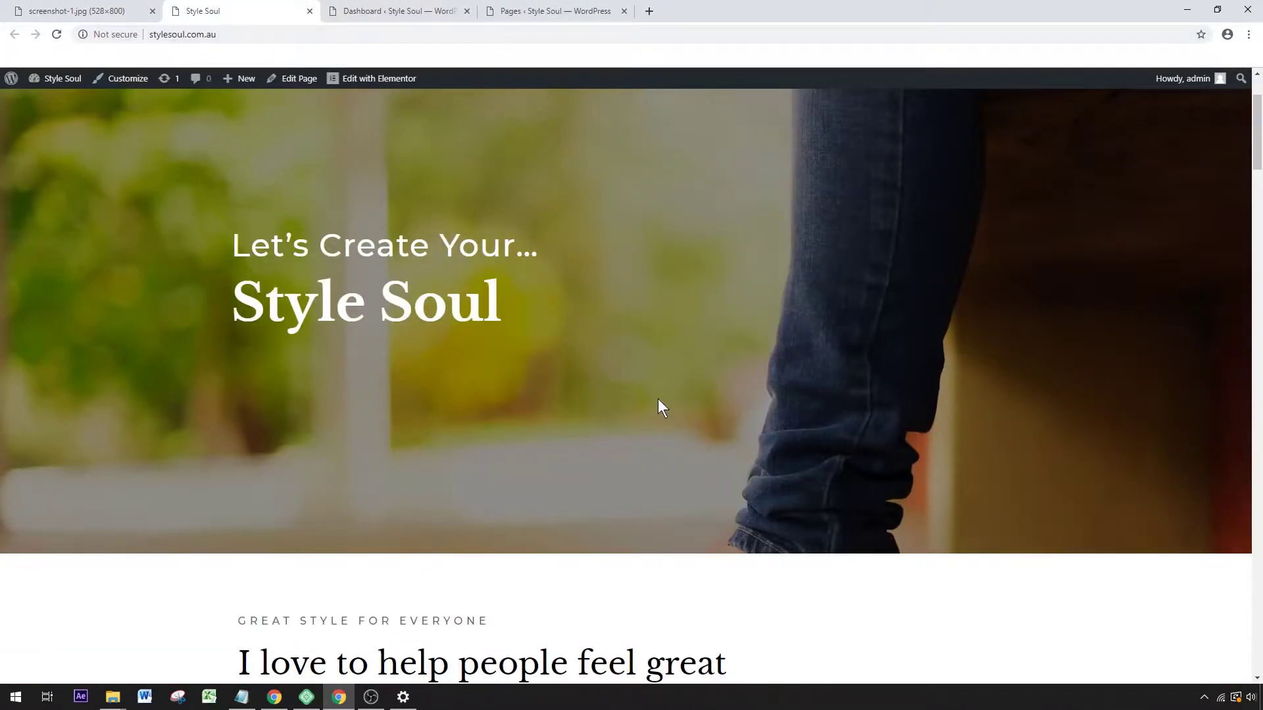
{"action": "scroll", "coordinate": [658, 399], "scroll_direction": "down", "scroll_amount": 5}
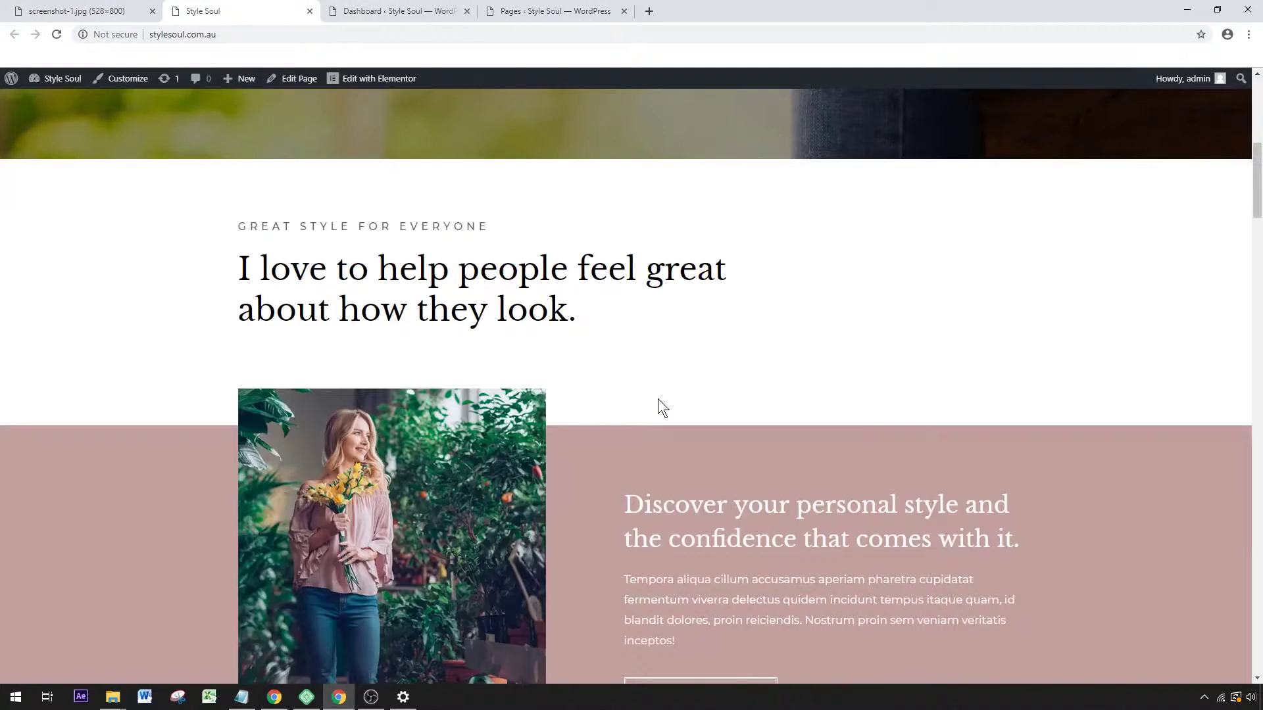
{"action": "left_click", "coordinate": [393, 9]}
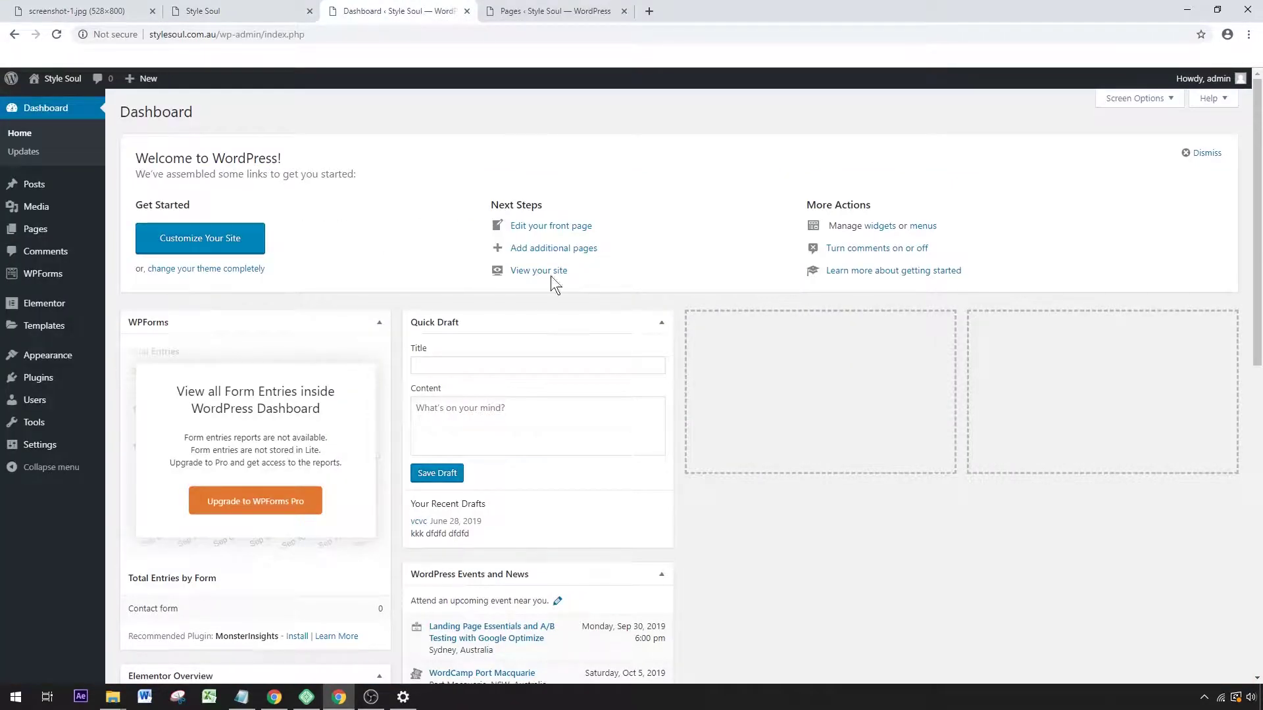
- Search the plugin directory for 'instagram feed' and install Smash Balloon Social Photo Feed
{"action": "mouse_move", "coordinate": [30, 378]}
{"action": "left_click", "coordinate": [135, 399]}
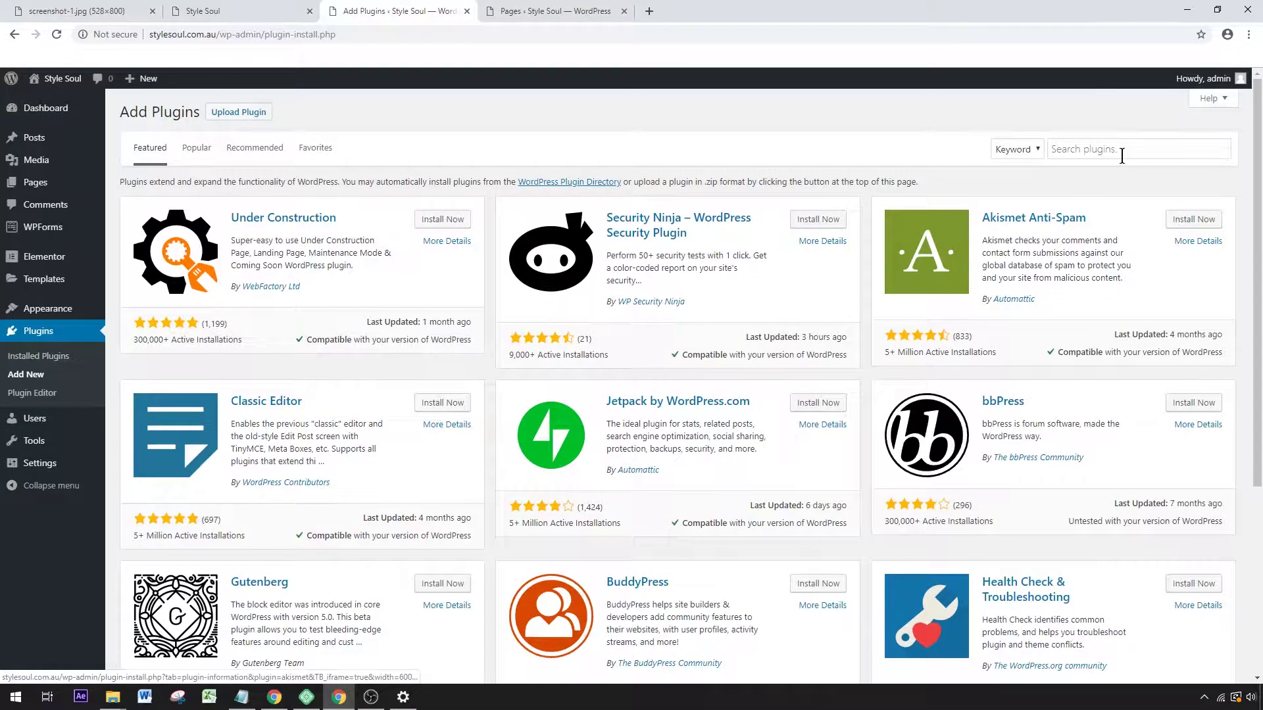
{"action": "left_click", "coordinate": [1095, 149]}
{"action": "left_click", "coordinate": [1103, 227]}
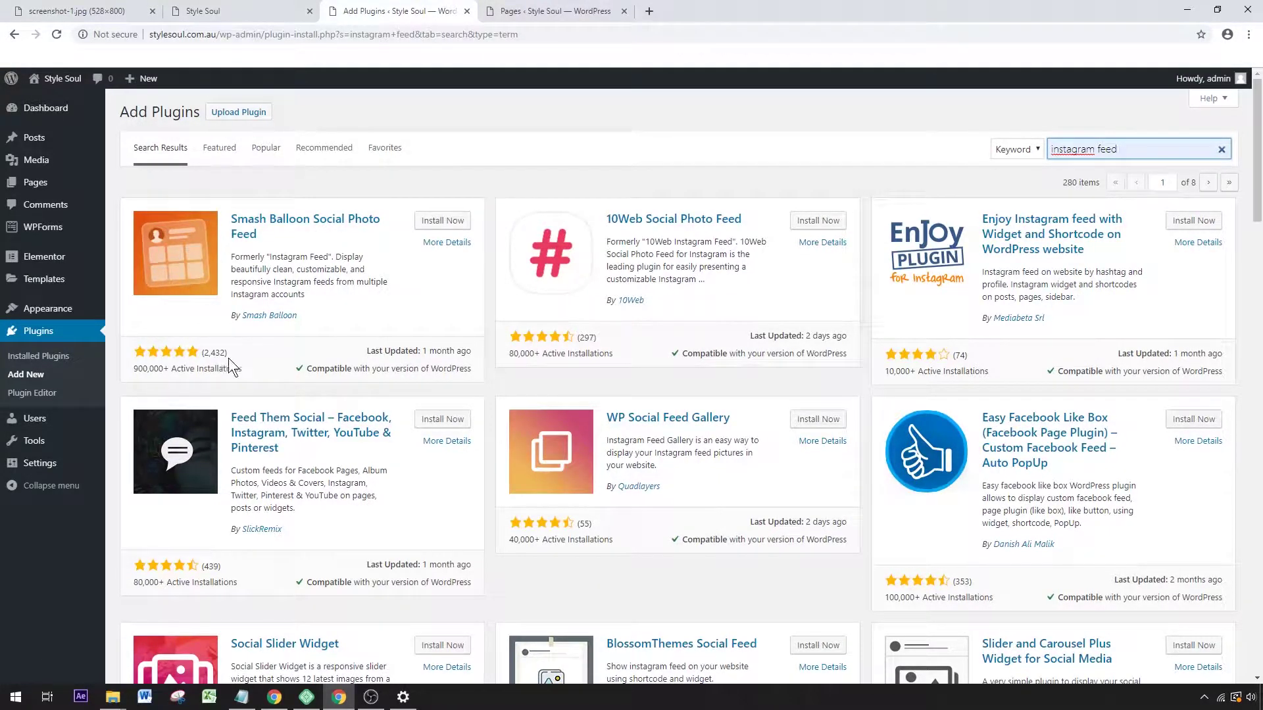
{"action": "left_click", "coordinate": [443, 226]}
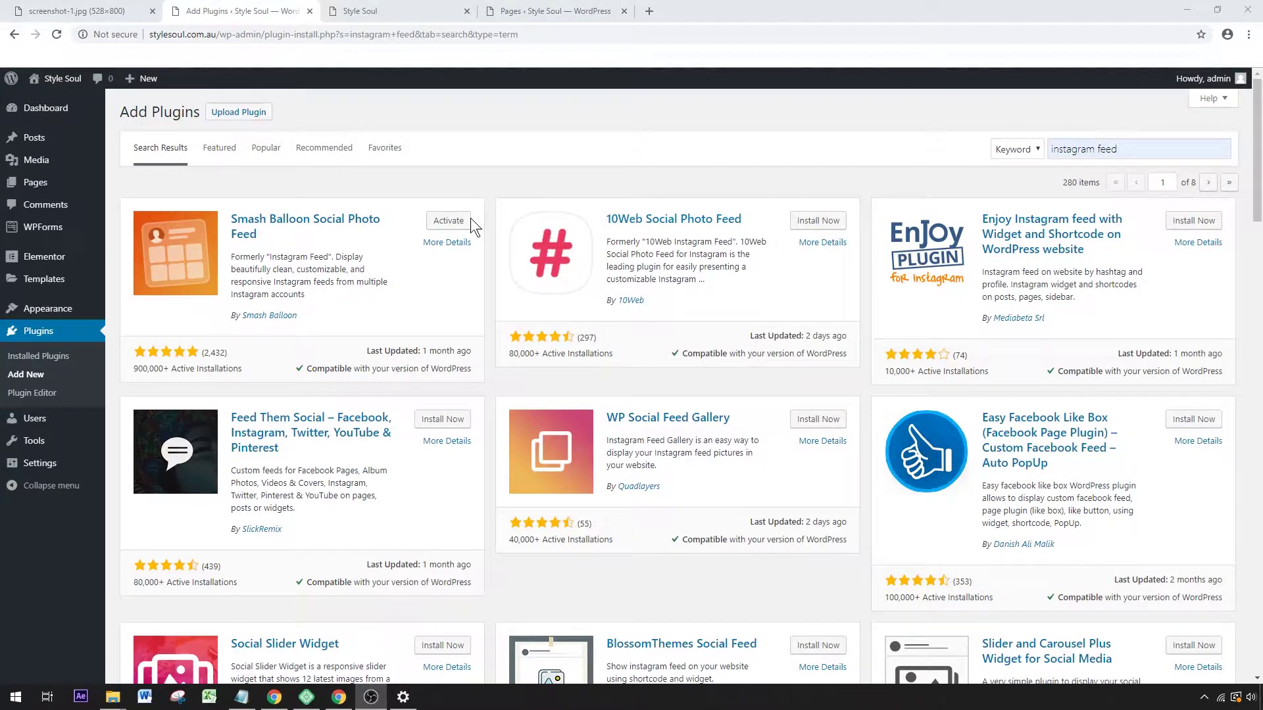
- Activate Smash Balloon and start connecting an Instagram account from the Instagram Feed settings
{"action": "left_click", "coordinate": [469, 221]}
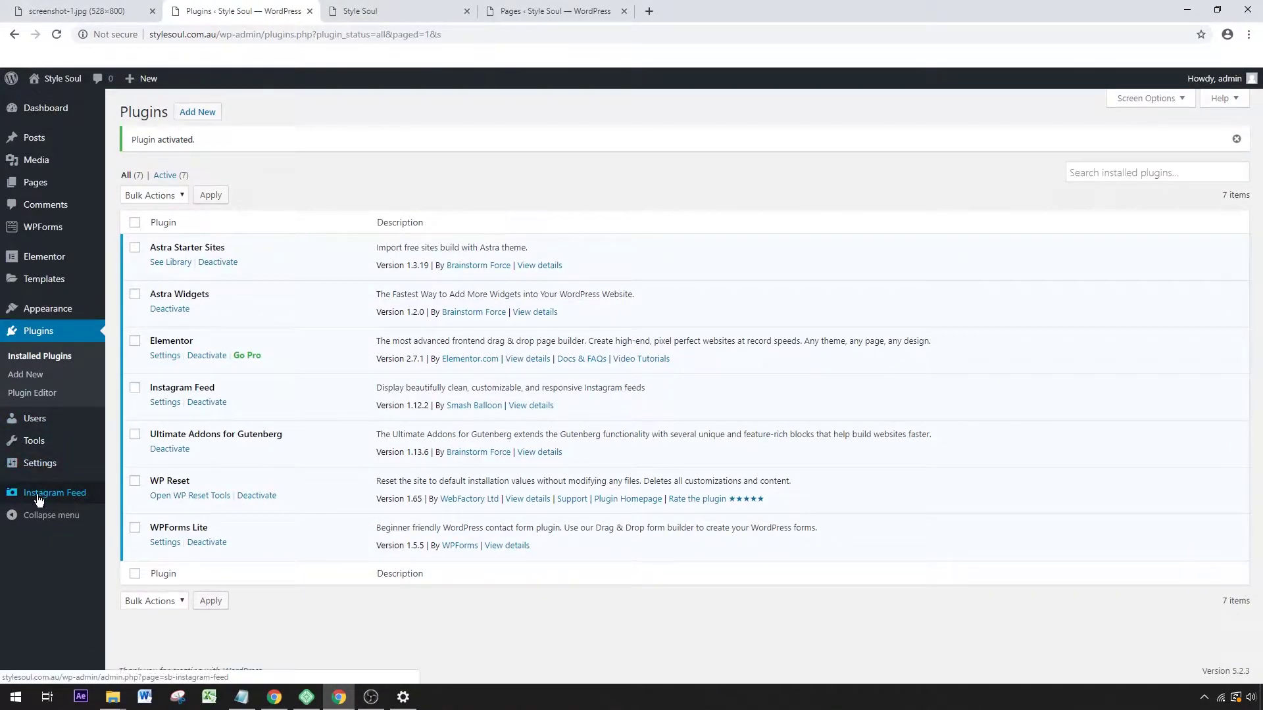
{"action": "left_click", "coordinate": [36, 498]}
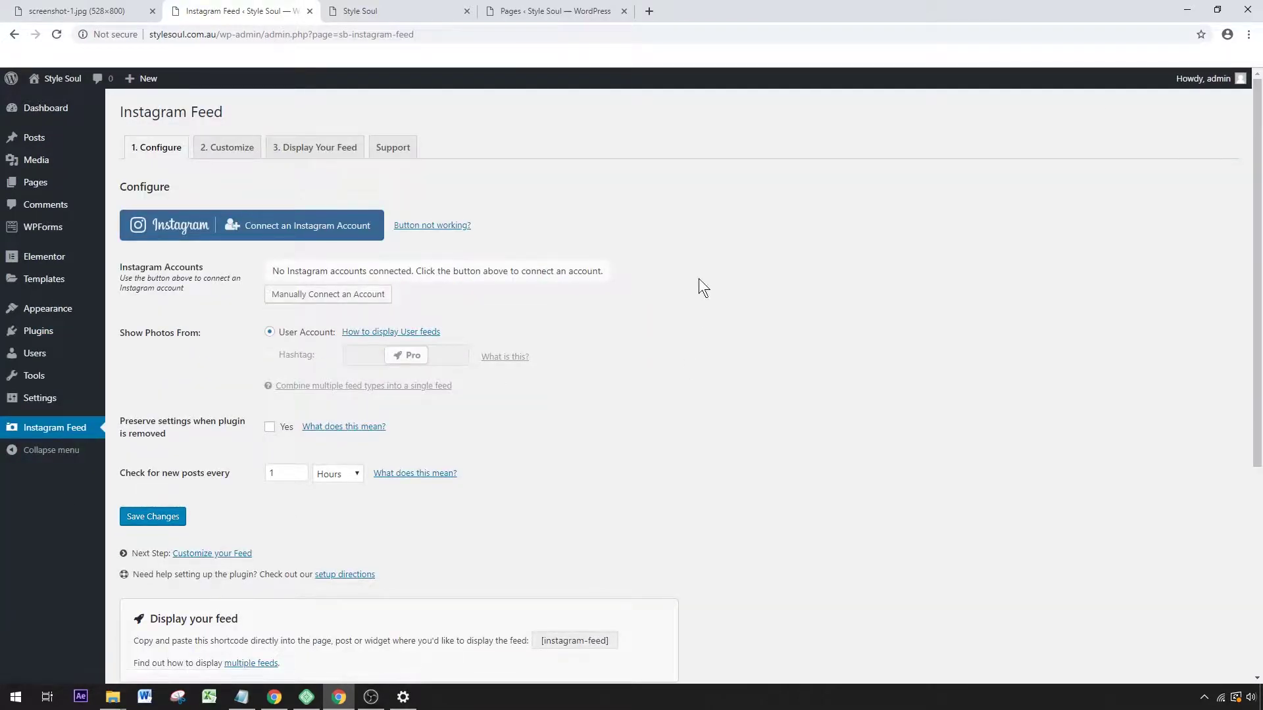
{"action": "left_click", "coordinate": [283, 226]}
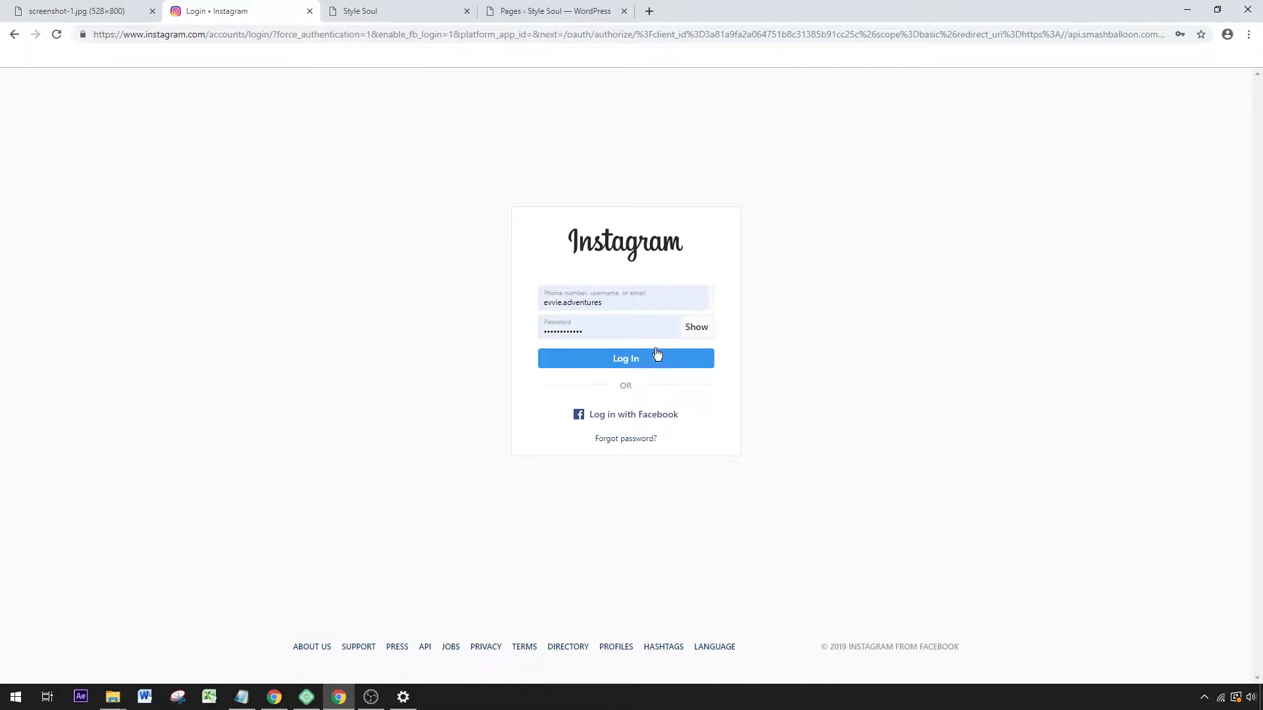
- Log in to Instagram to authorize the feed plugin's access
{"action": "left_click", "coordinate": [614, 361]}
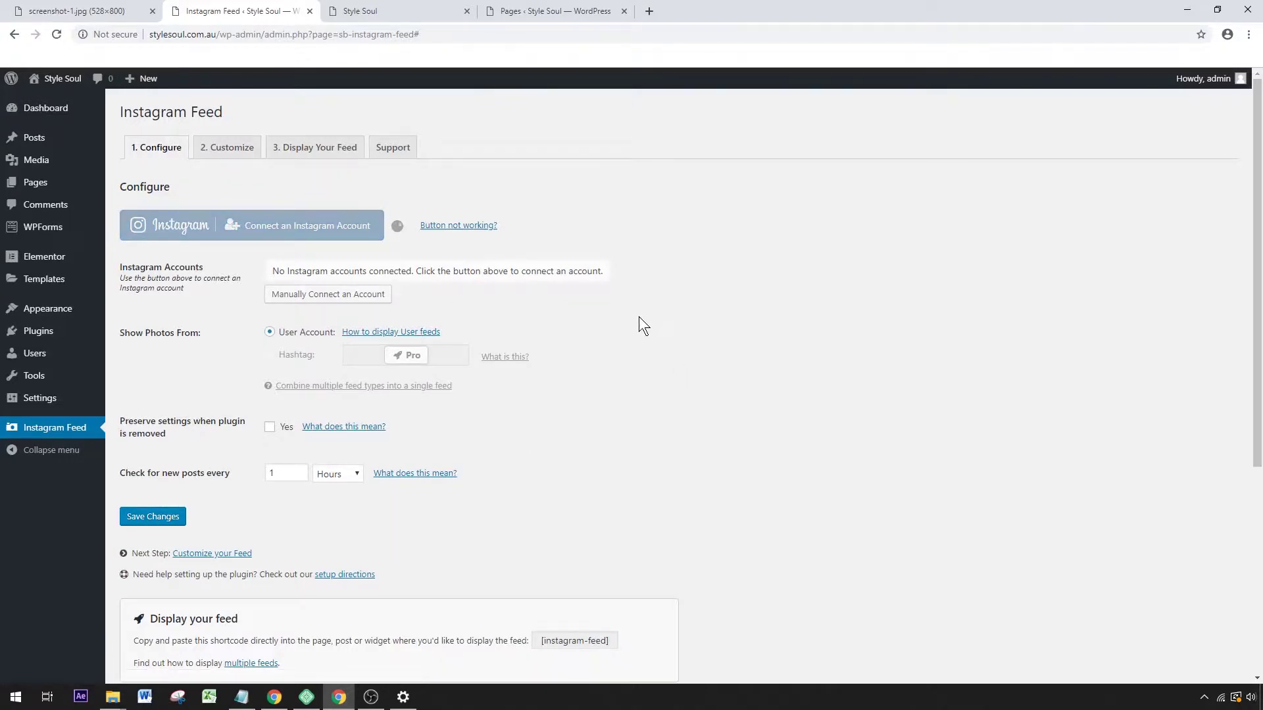
- On the Customize tab, set the feed grid to 3 columns and save the changes
{"action": "left_click", "coordinate": [224, 145]}
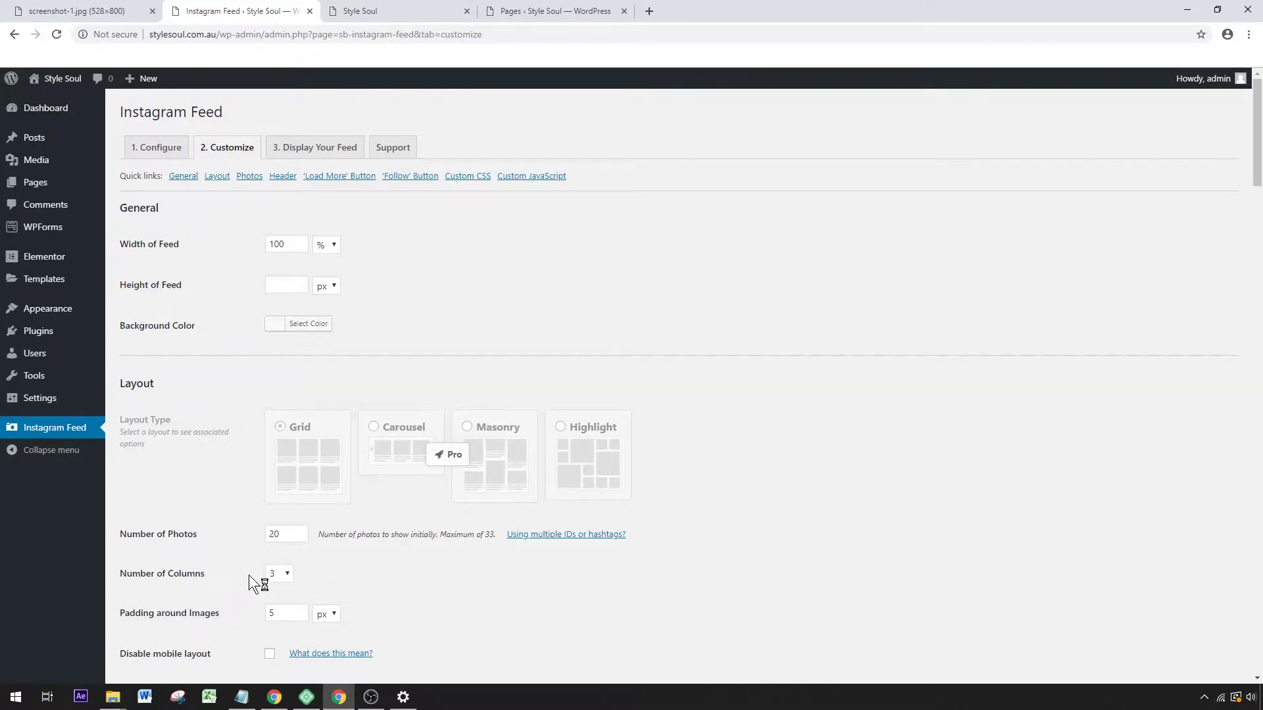
{"action": "left_click", "coordinate": [287, 575]}
{"action": "left_click", "coordinate": [286, 576]}
{"action": "scroll", "coordinate": [461, 585], "scroll_direction": "down", "scroll_amount": 1}
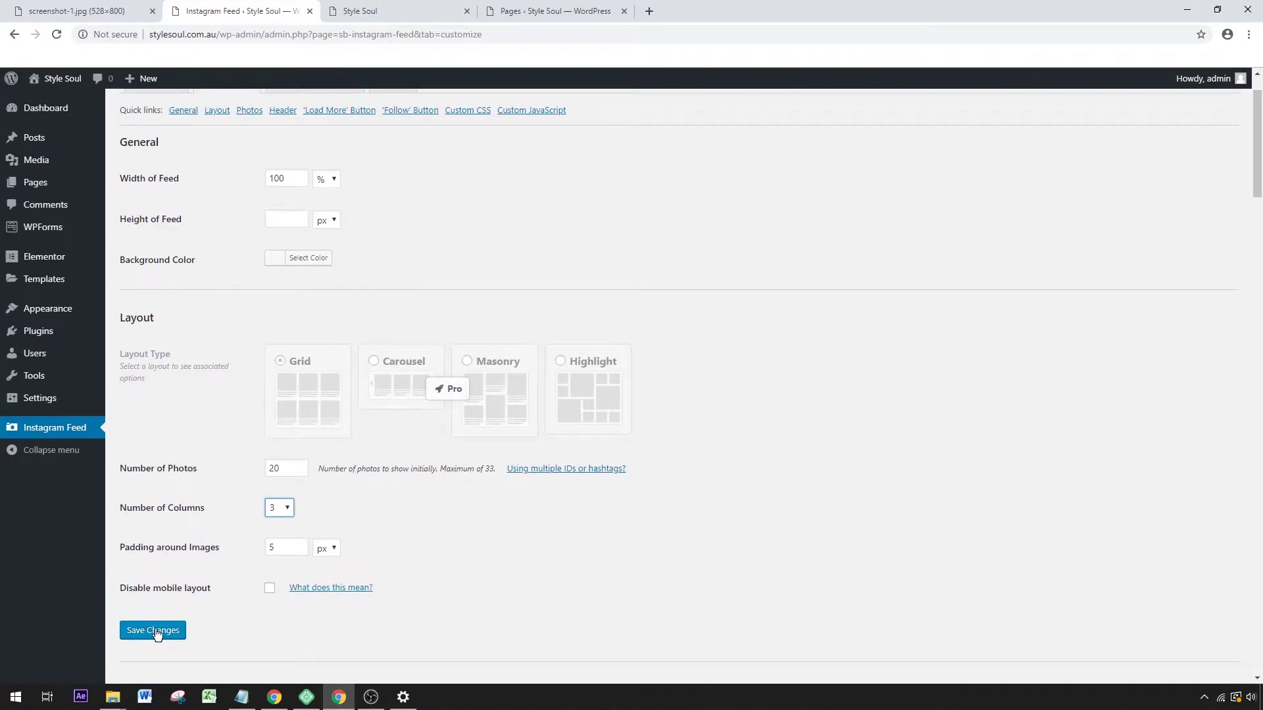
{"action": "scroll", "coordinate": [550, 314], "scroll_direction": "up", "scroll_amount": 1}
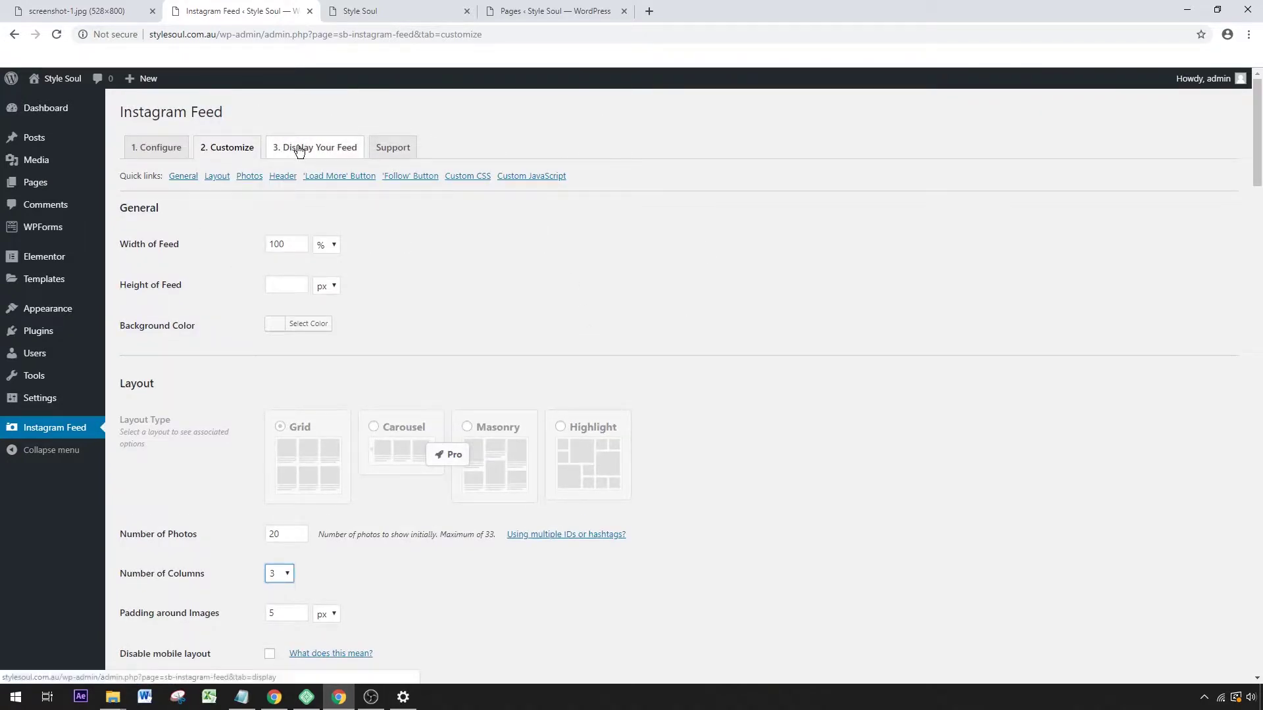
- Copy the [instagram-feed] shortcode from the feed display instructions
{"action": "left_click", "coordinate": [339, 148]}
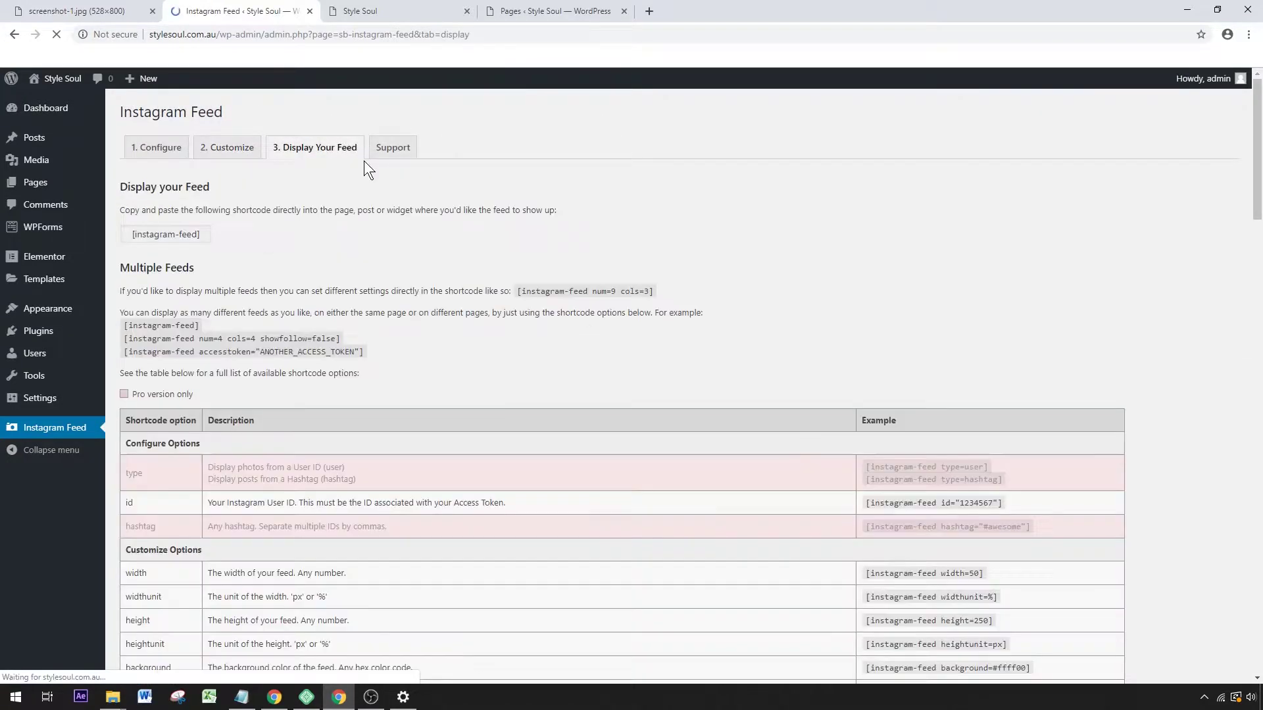
{"action": "left_click_drag", "start_coordinate": [203, 234], "coordinate": [128, 235]}
{"action": "right_click", "coordinate": [176, 239]}
{"action": "left_click", "coordinate": [200, 250]}
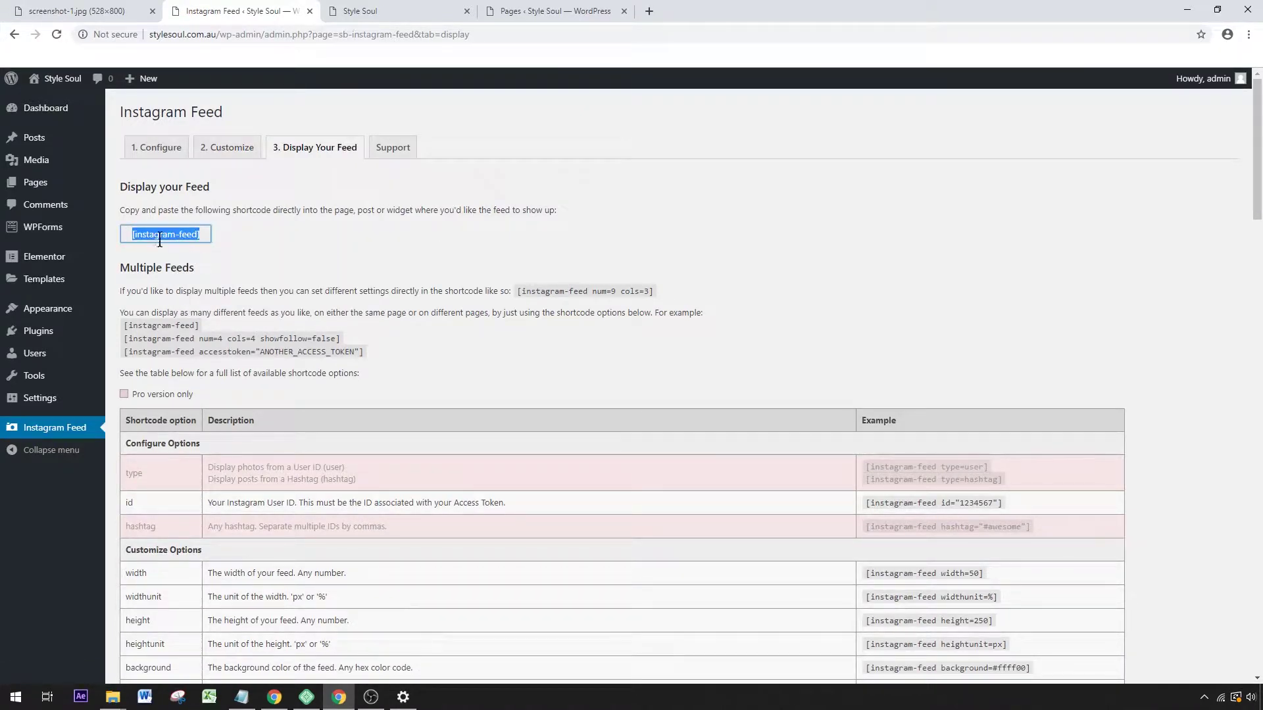
- Open the published Our Instagram page in a new tab to see it has only its title
{"action": "left_click", "coordinate": [514, 9]}
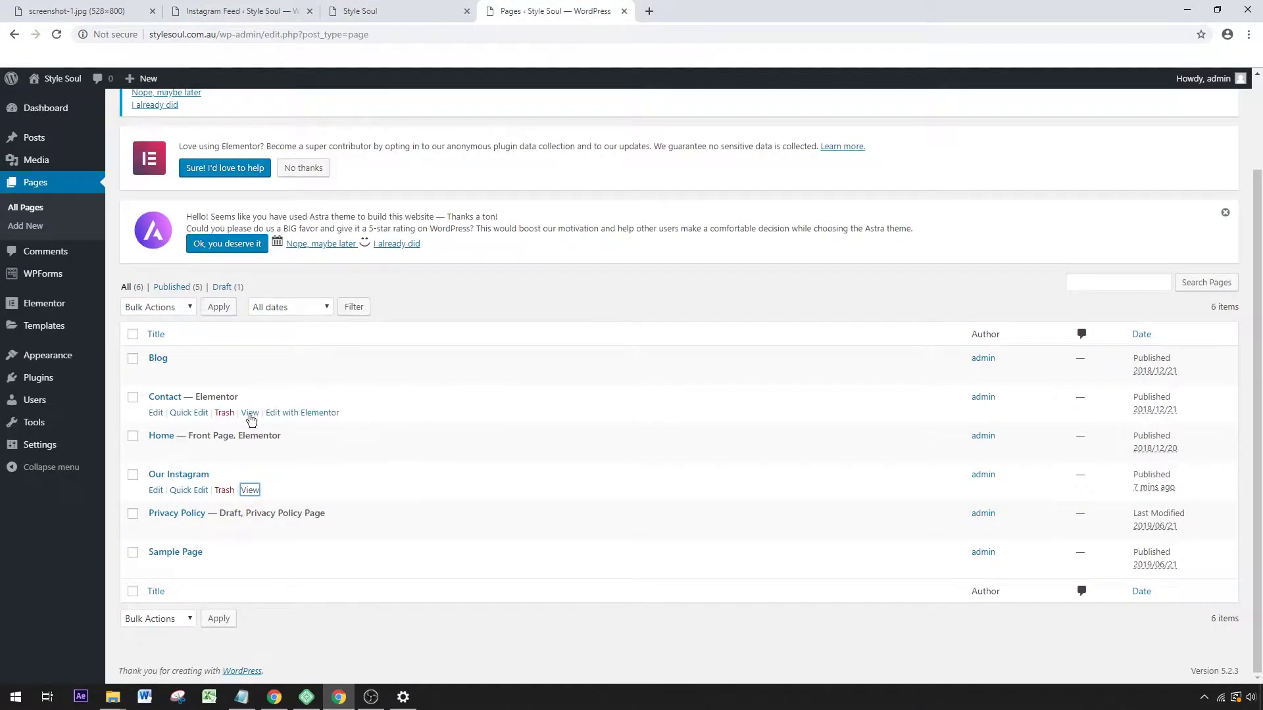
{"action": "right_click", "coordinate": [255, 491]}
{"action": "left_click", "coordinate": [276, 497]}
{"action": "left_click", "coordinate": [677, 9]}
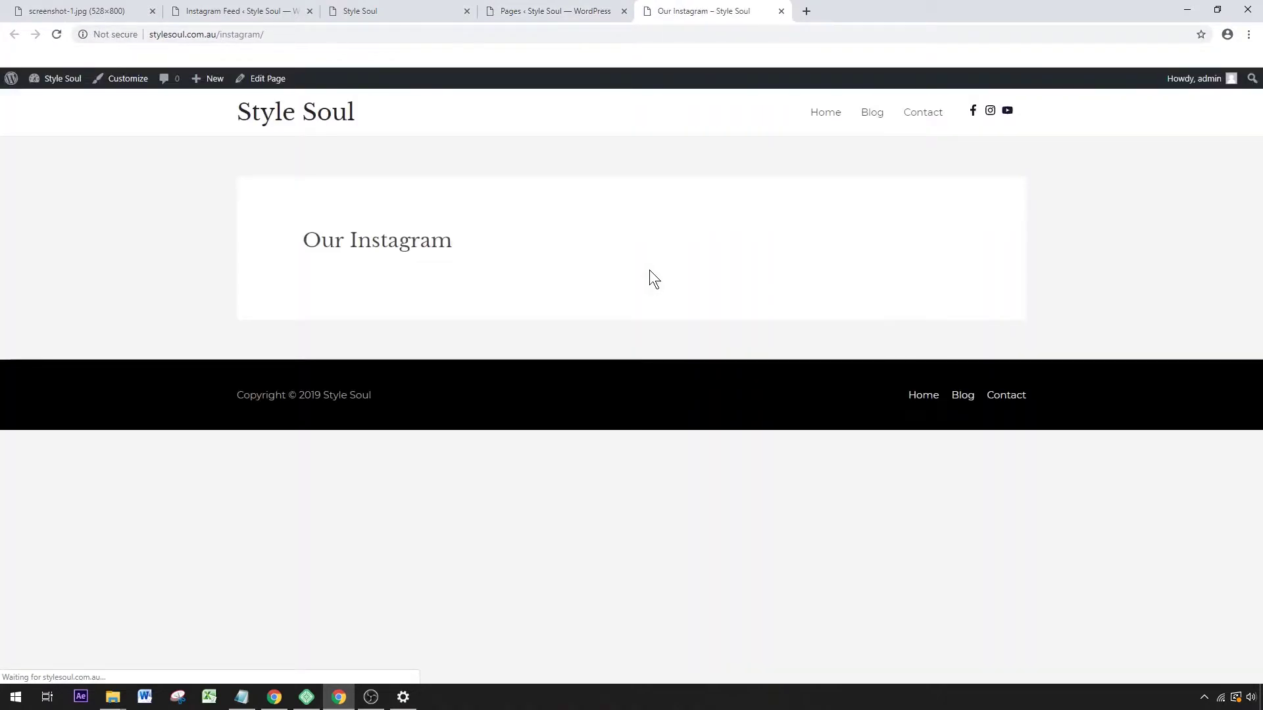
- Add a Shortcode block containing [instagram-feed] to the Our Instagram page and update it
{"action": "left_click", "coordinate": [263, 79]}
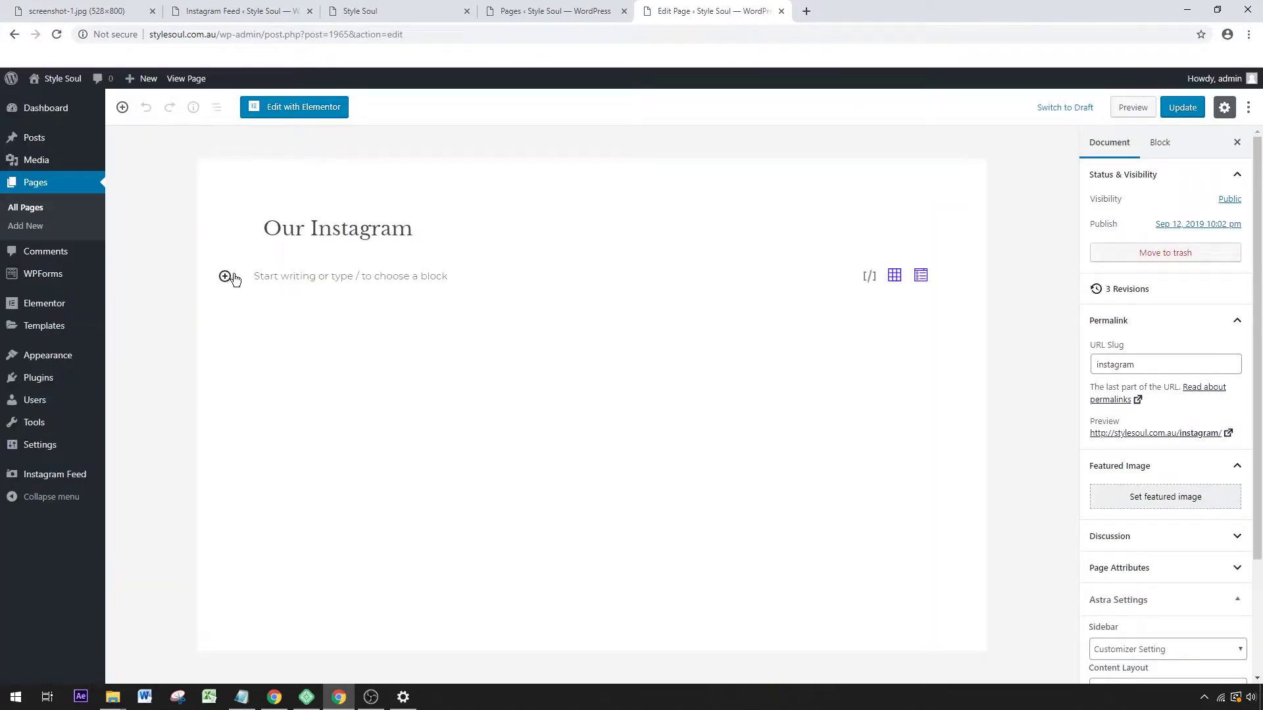
{"action": "left_click", "coordinate": [226, 277]}
{"action": "scroll", "coordinate": [289, 487], "scroll_direction": "down", "scroll_amount": 5}
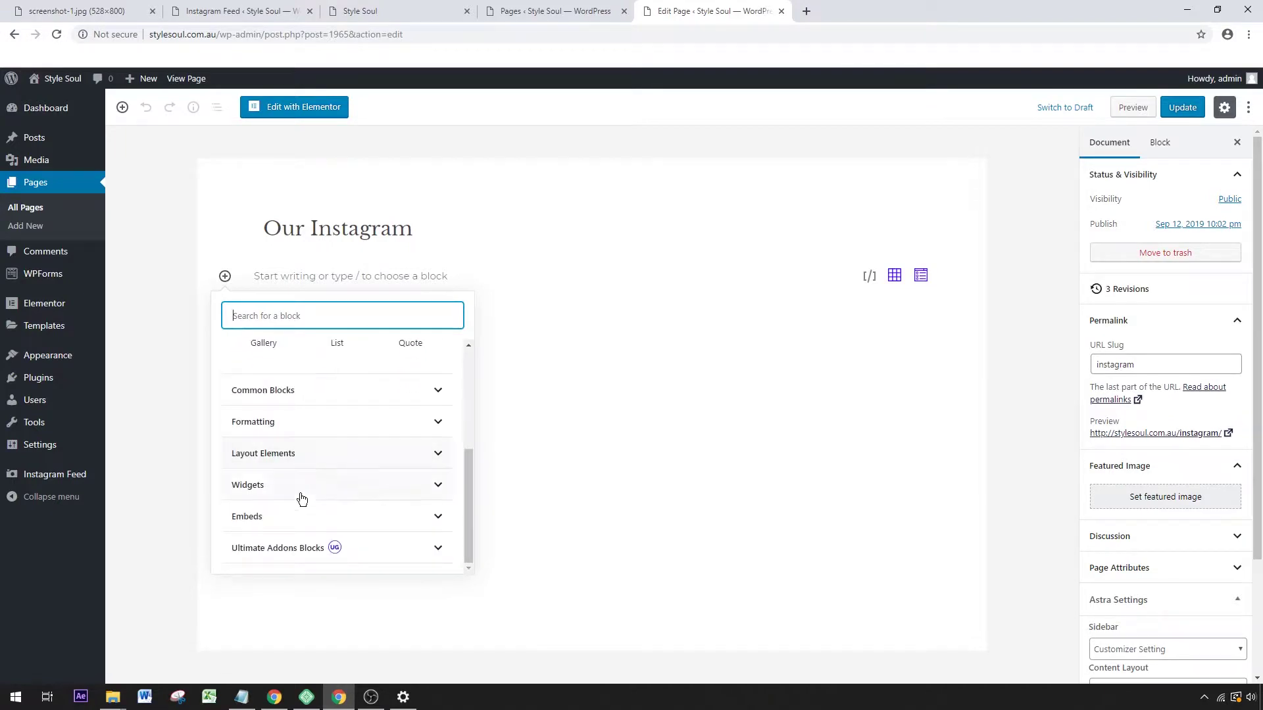
{"action": "left_click", "coordinate": [271, 486]}
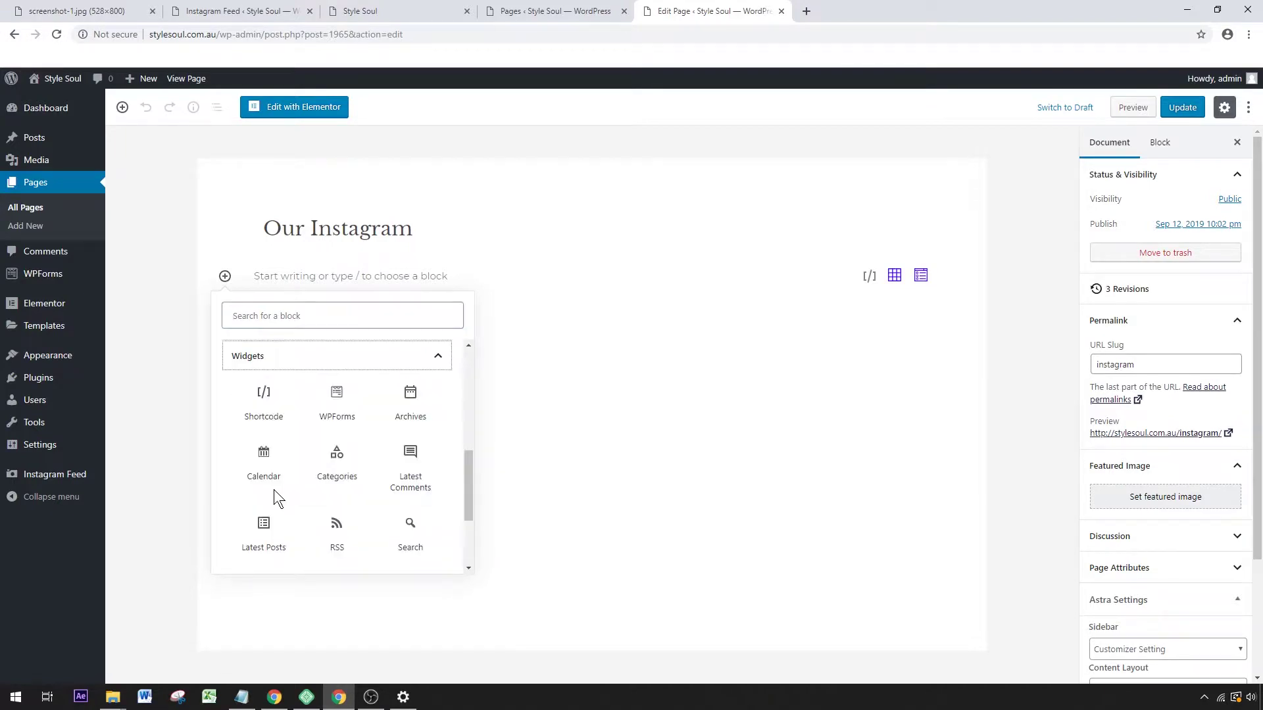
{"action": "left_click", "coordinate": [262, 412]}
{"action": "key", "text": "ctrl+v"}
{"action": "left_click", "coordinate": [1182, 107]}
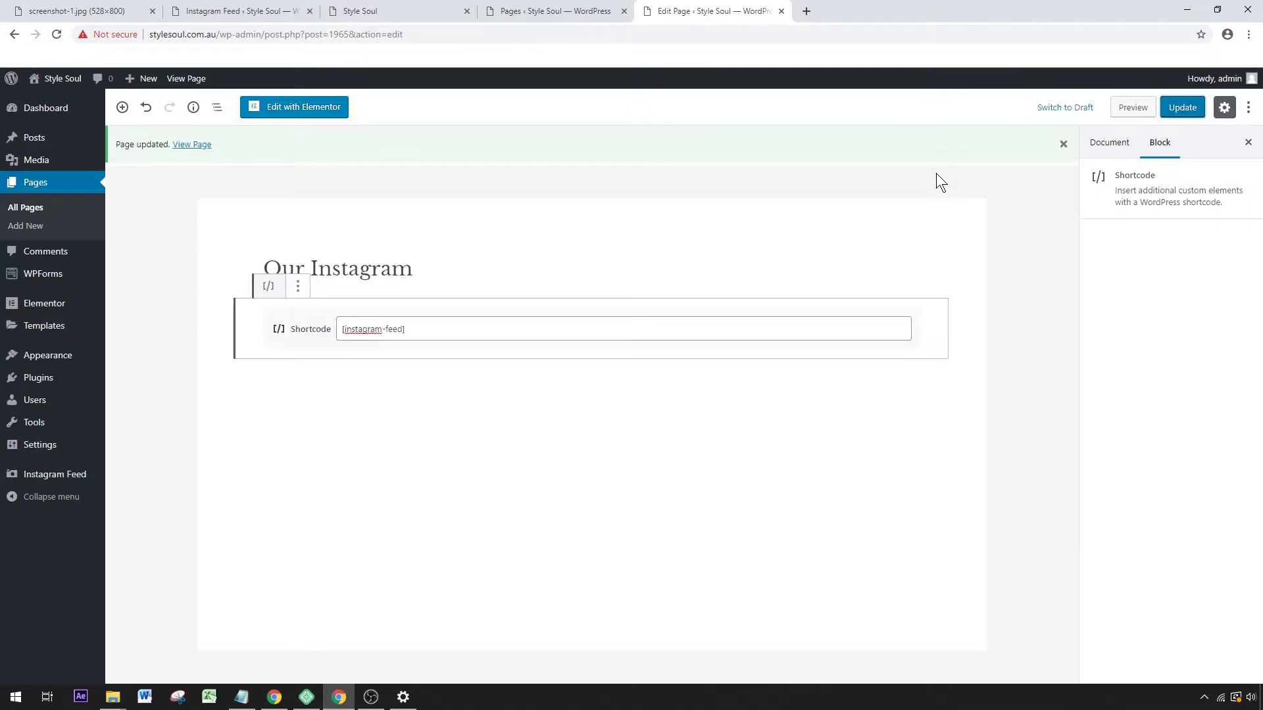
{"action": "right_click", "coordinate": [193, 146]}
- Check the live Our Instagram page shows the three-column photo grid, then switch to the Style Soul homepage
{"action": "left_click", "coordinate": [216, 158]}
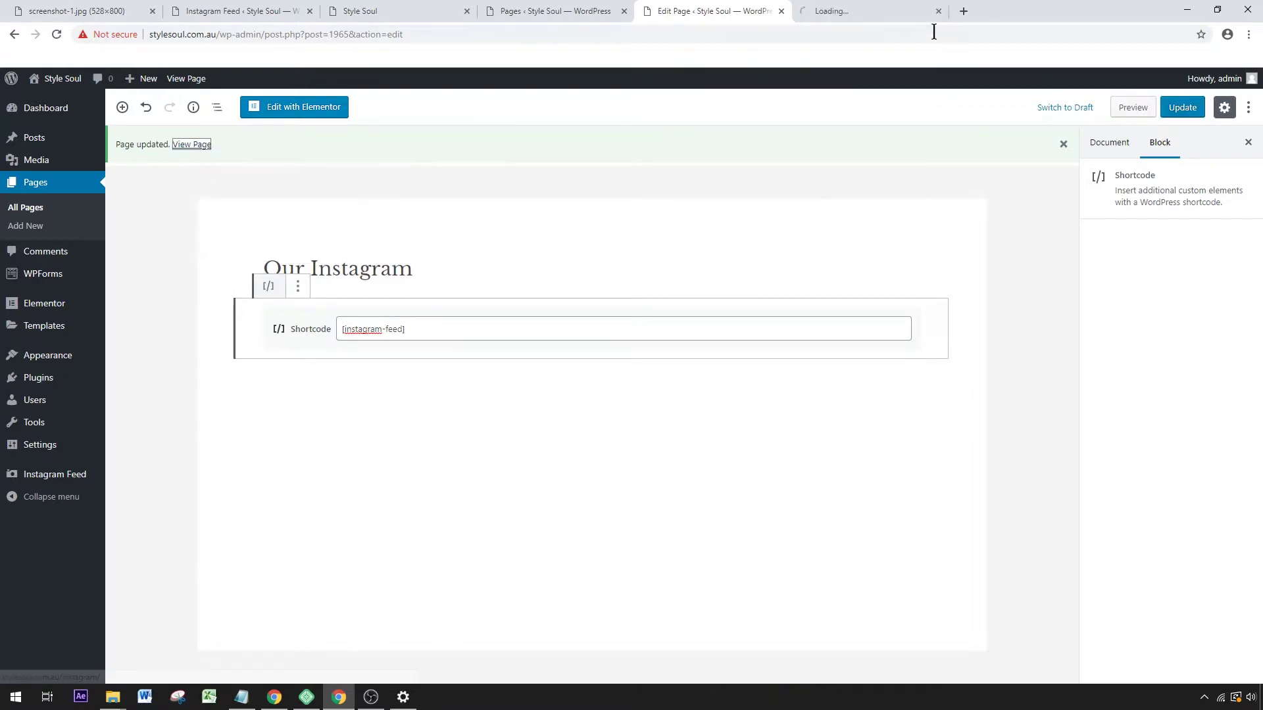
{"action": "left_click", "coordinate": [821, 10]}
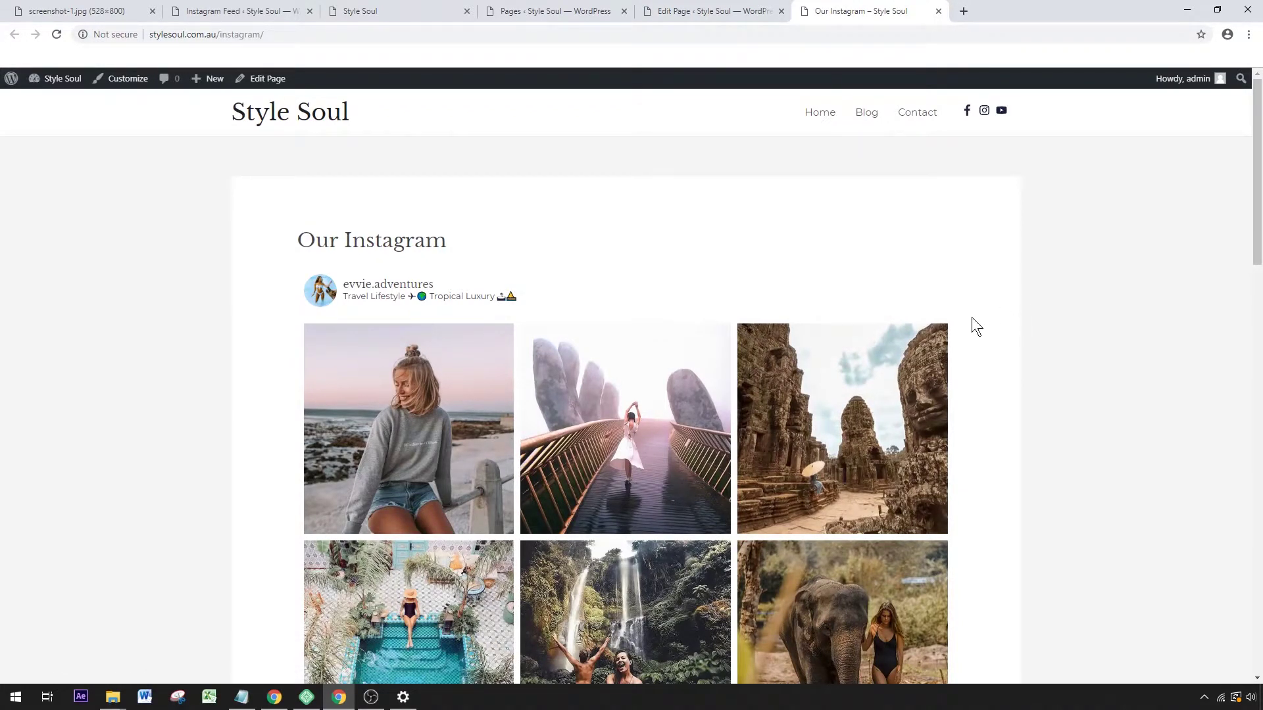
{"action": "left_click_drag", "start_coordinate": [394, 11], "coordinate": [868, 10]}
{"action": "left_click", "coordinate": [886, 9]}
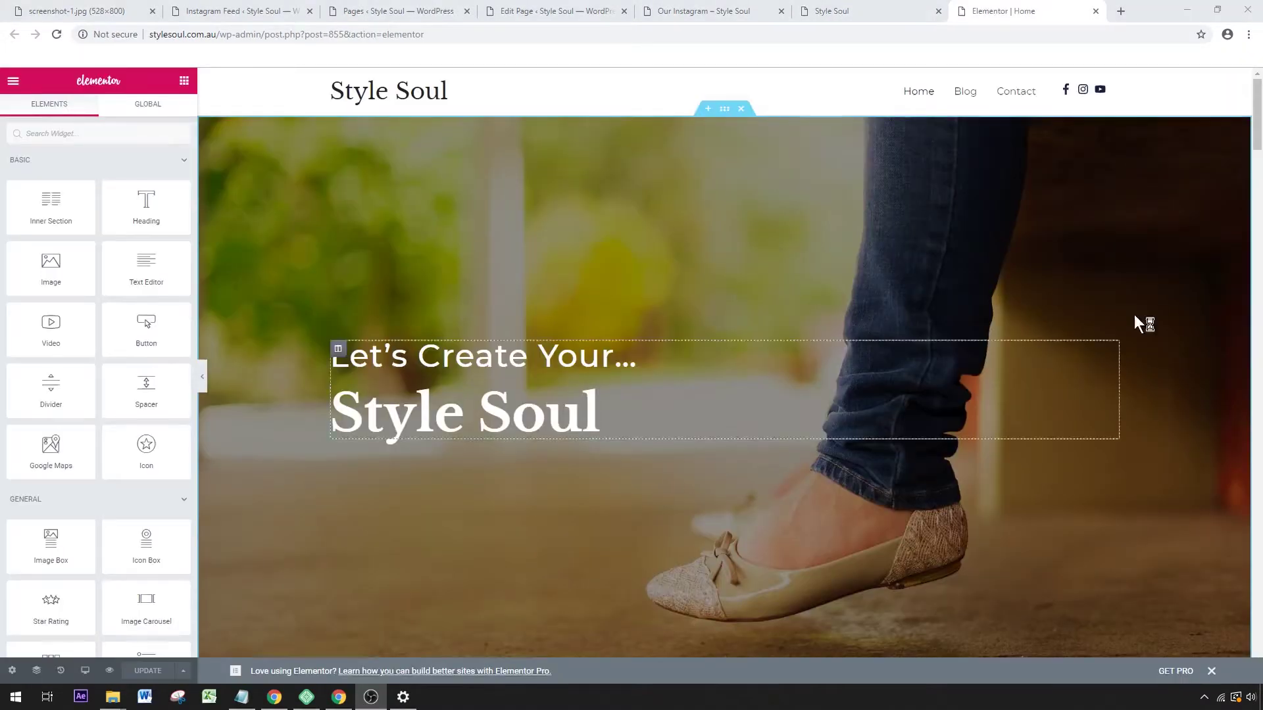
- Put a Shortcode widget with [instagram-feed] in a new section above GREAT STYLE FOR EVERYONE and update
{"action": "left_click", "coordinate": [1260, 151]}
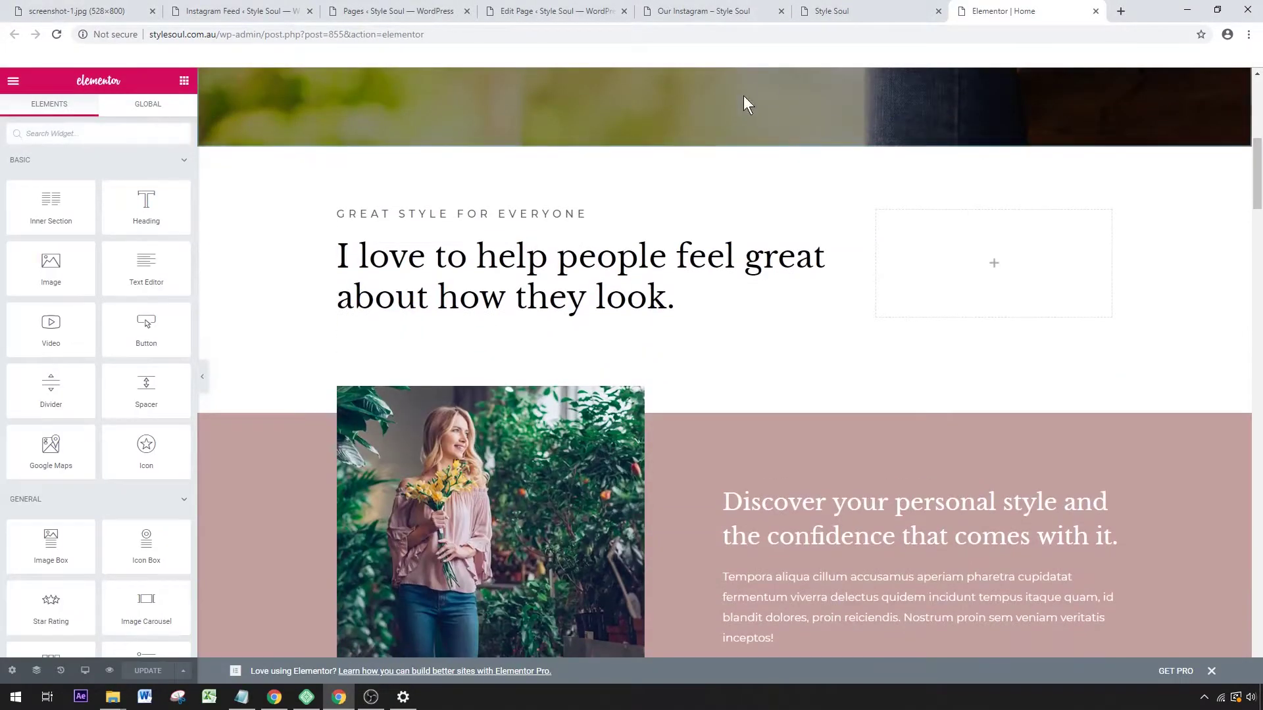
{"action": "left_click", "coordinate": [712, 142]}
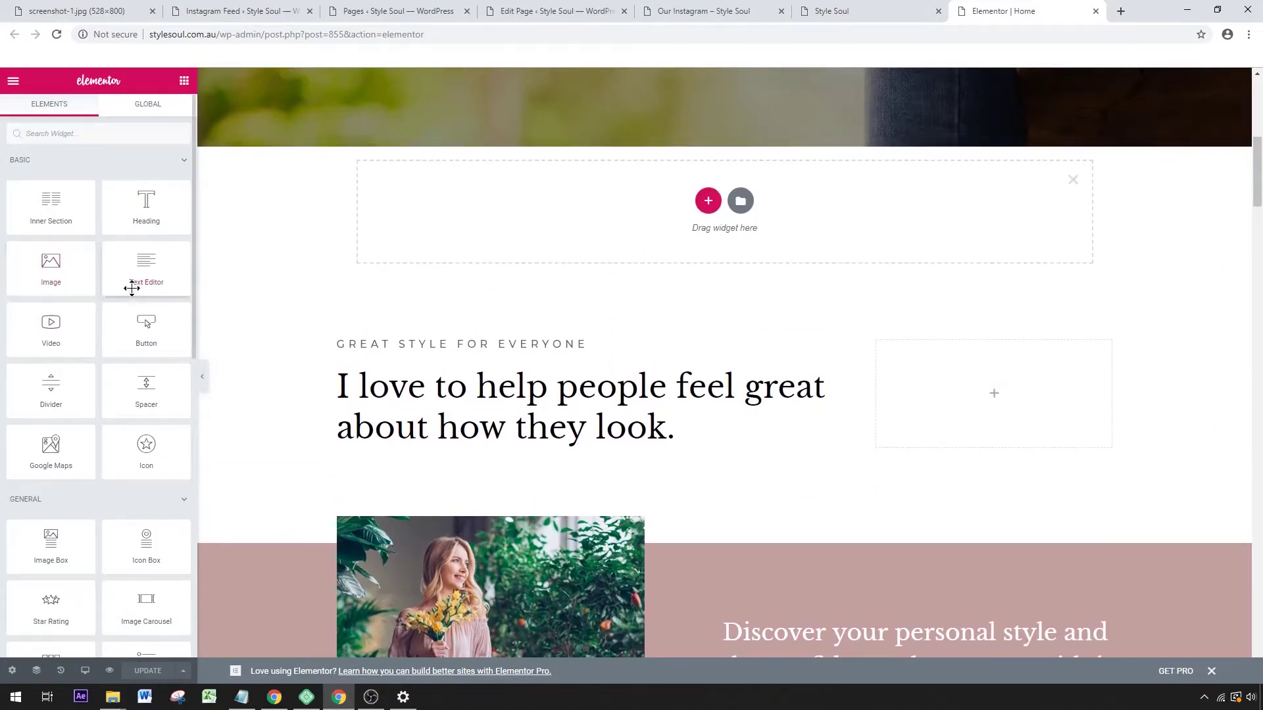
{"action": "scroll", "coordinate": [143, 302], "scroll_direction": "down", "scroll_amount": 3}
{"action": "scroll", "coordinate": [135, 321], "scroll_direction": "down", "scroll_amount": 4}
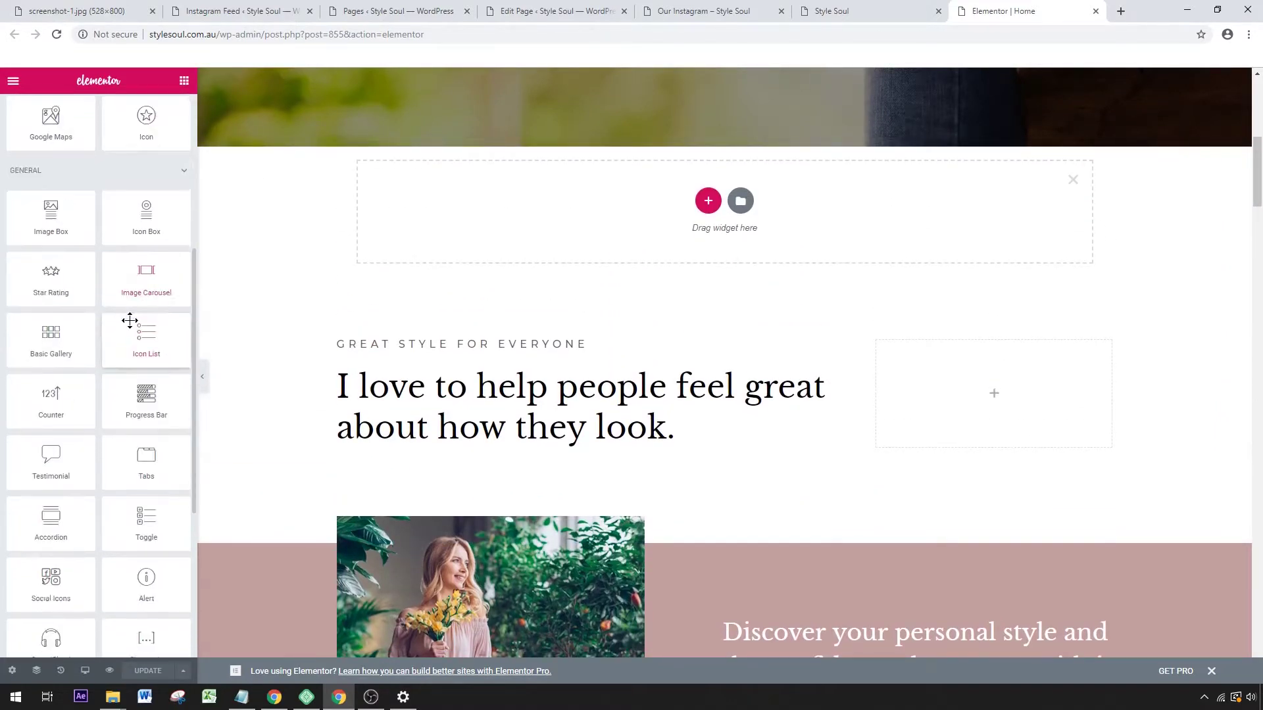
{"action": "left_click_drag", "start_coordinate": [147, 519], "coordinate": [601, 207]}
{"action": "left_click", "coordinate": [110, 231]}
{"action": "type", "text": "[instagram-feed]"}
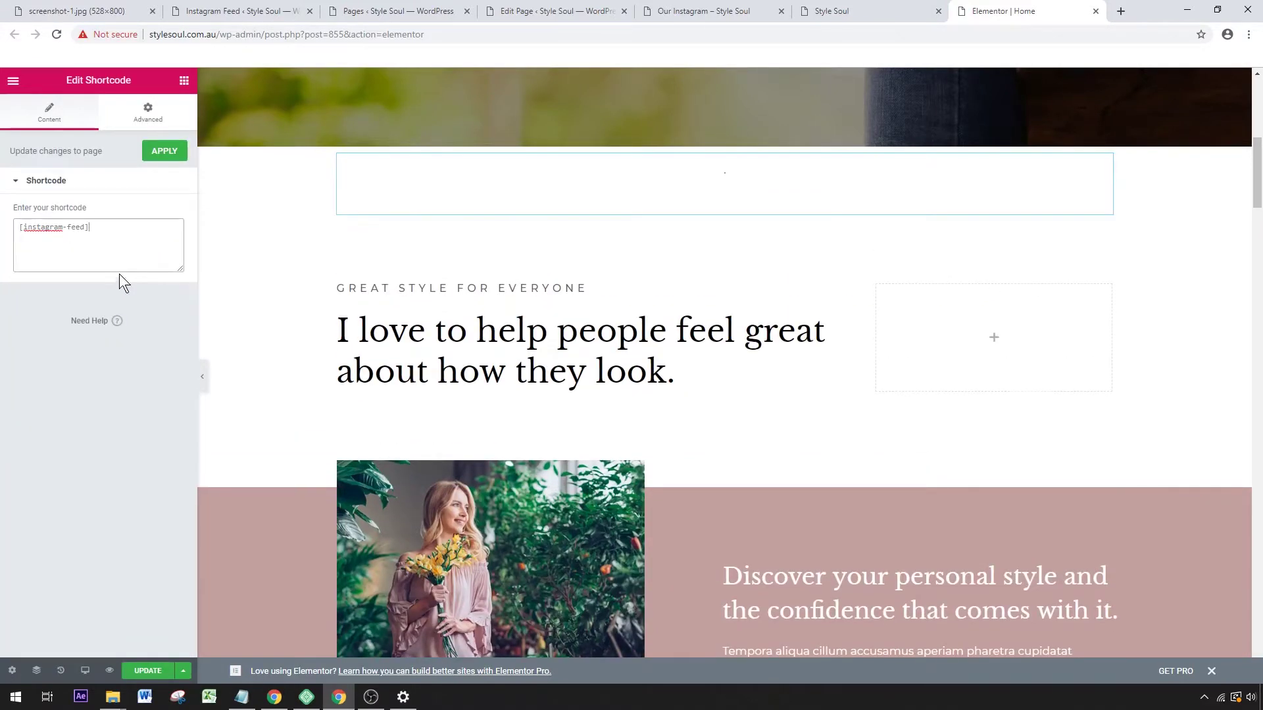
{"action": "left_click", "coordinate": [146, 670]}
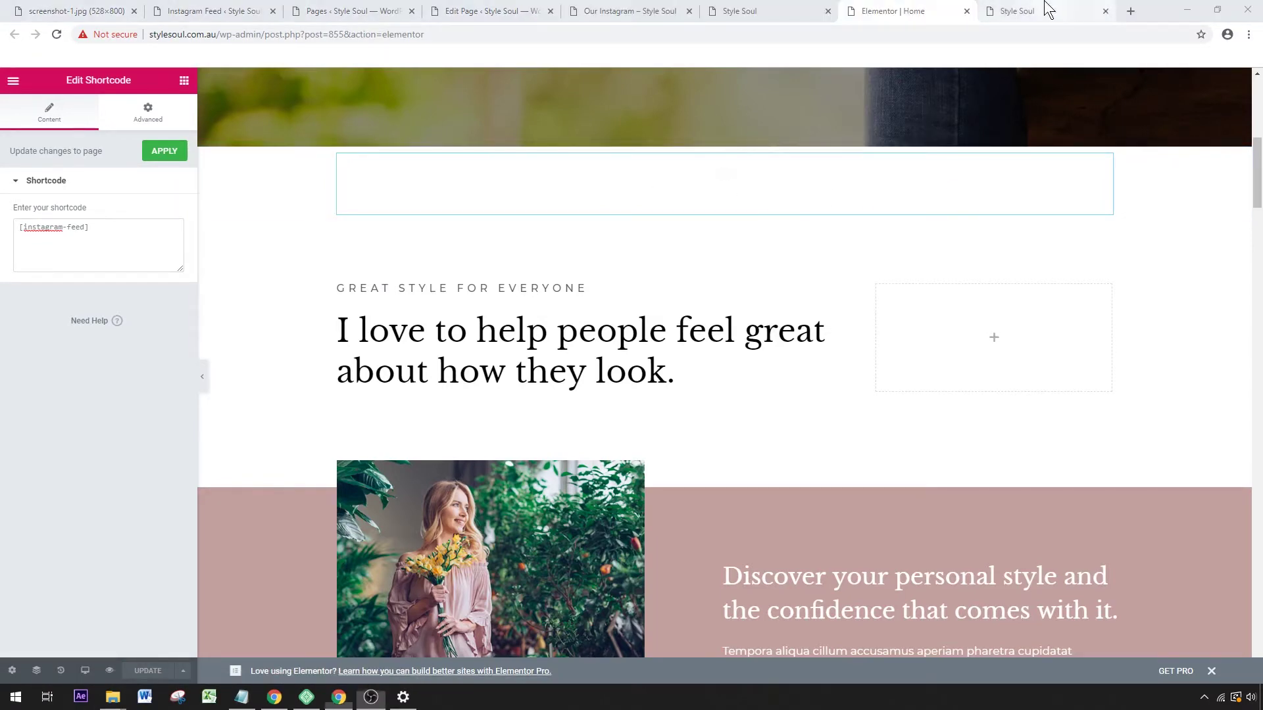
- Open the live homepage in a new tab and scroll to the Instagram photo grid below the banner
{"action": "left_click", "coordinate": [1046, 11]}
{"action": "left_click", "coordinate": [1260, 202]}
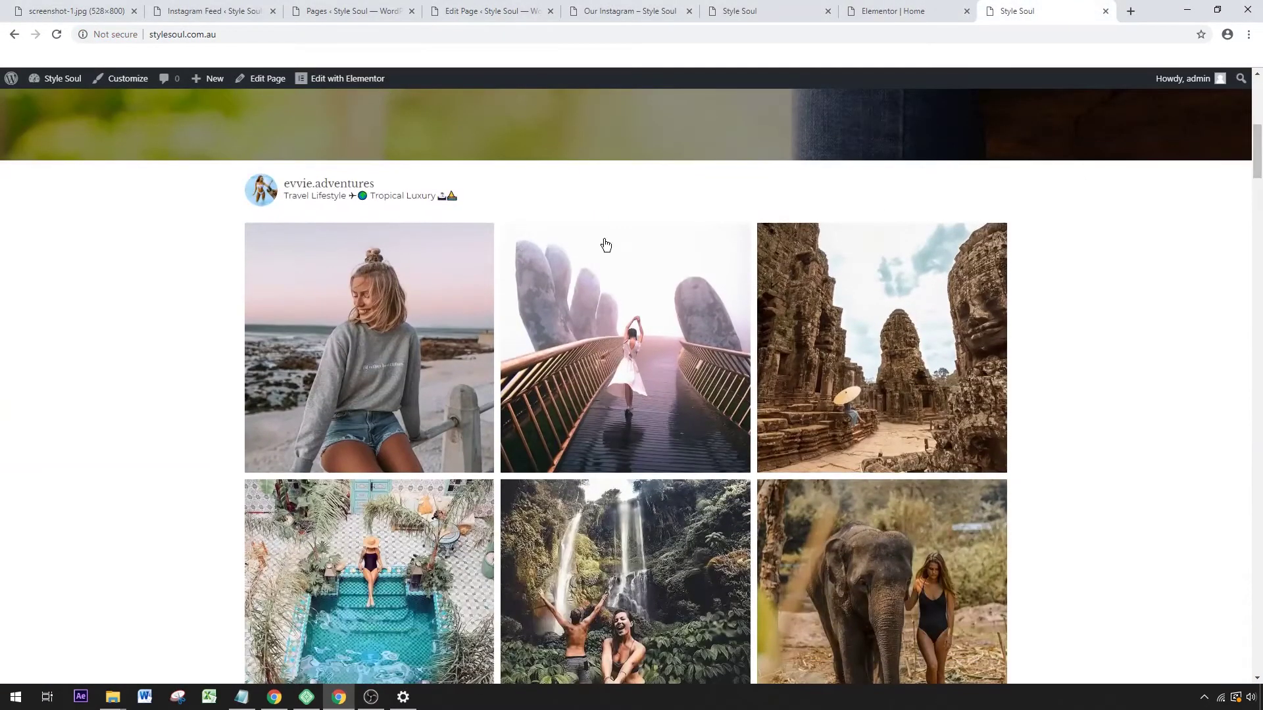
{"action": "scroll", "coordinate": [837, 487], "scroll_direction": "down", "scroll_amount": 8}
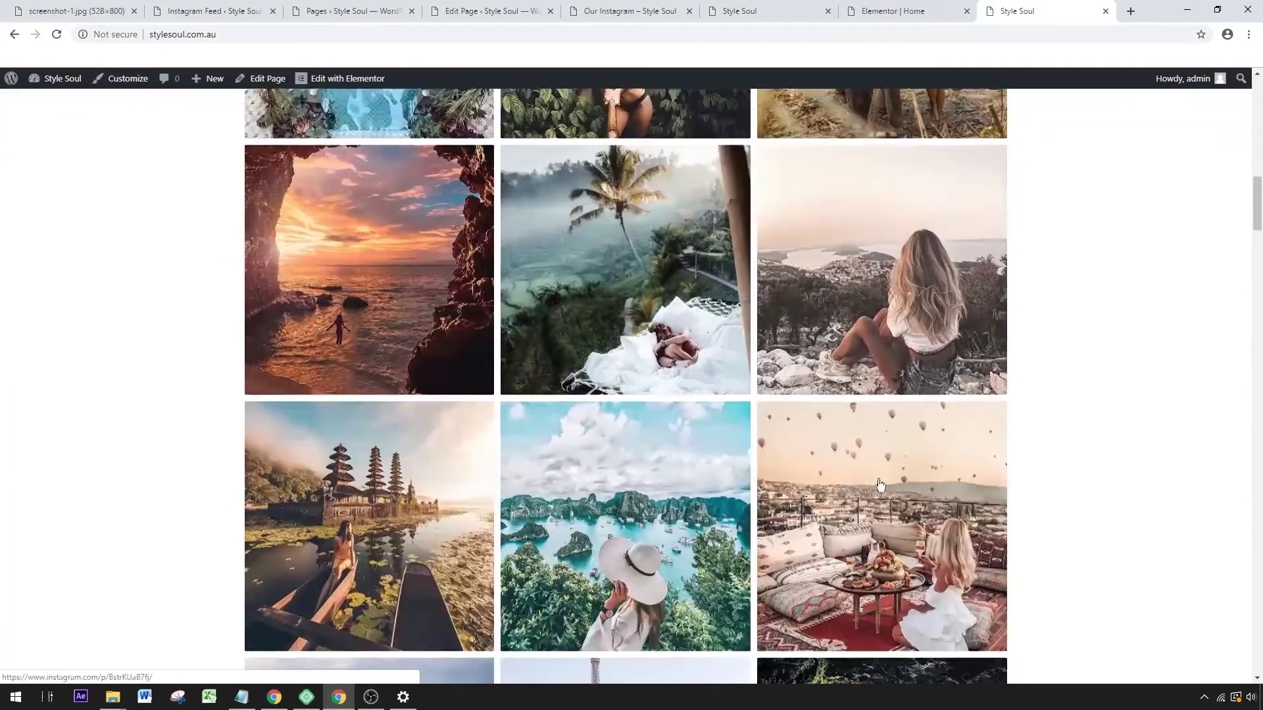
{"action": "scroll", "coordinate": [901, 474], "scroll_direction": "up", "scroll_amount": 4}
{"action": "scroll", "coordinate": [899, 467], "scroll_direction": "up", "scroll_amount": 5}
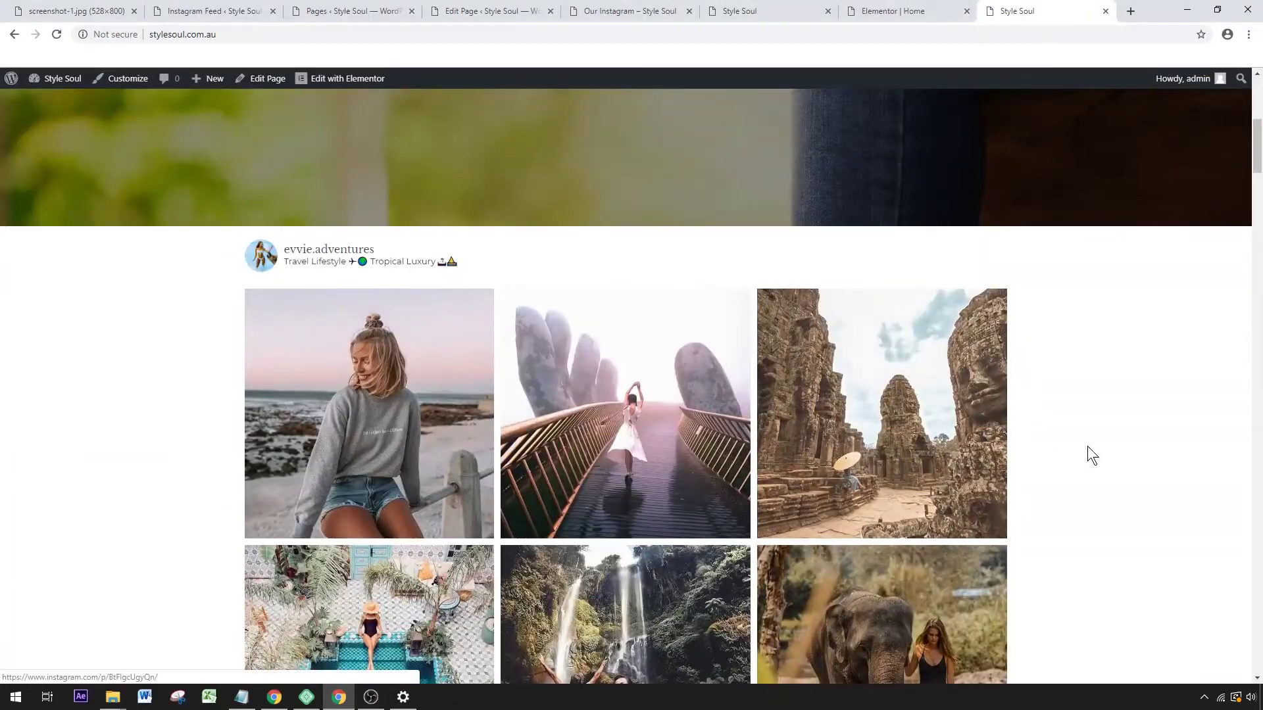